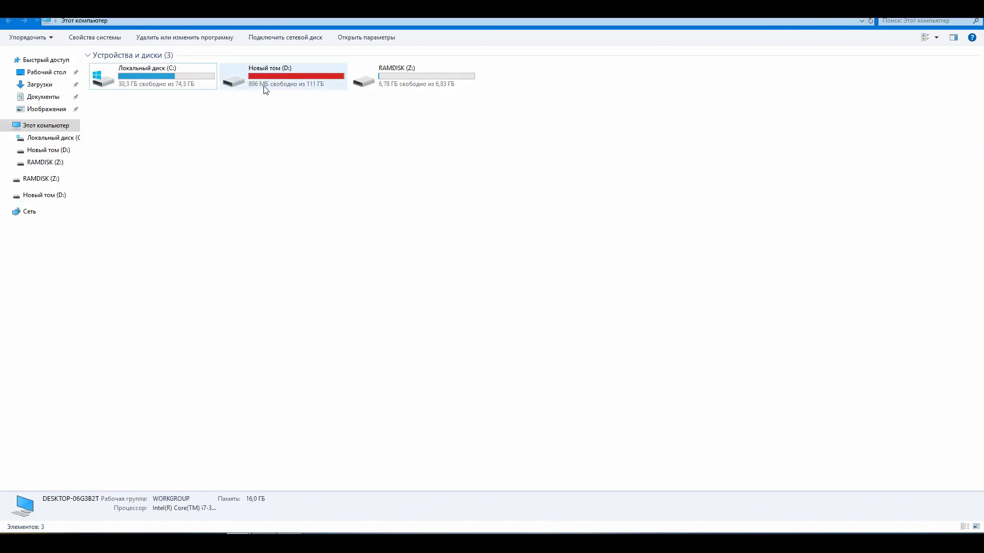
- Open drive D: in a separate window and check the properties of its Program Files folder
{"action": "left_click", "coordinate": [266, 90]}
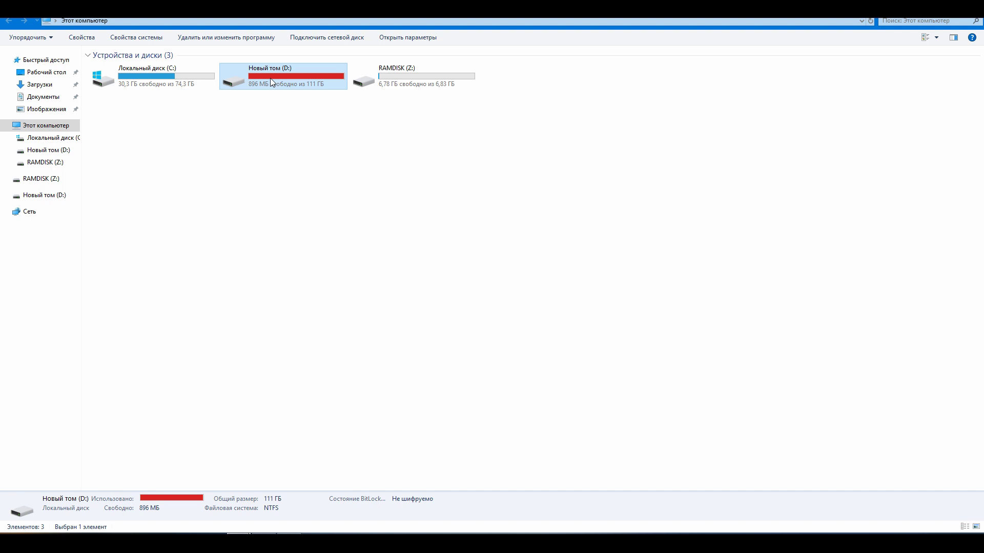
{"action": "mouse_move", "coordinate": [239, 543]}
{"action": "left_click", "coordinate": [219, 490]}
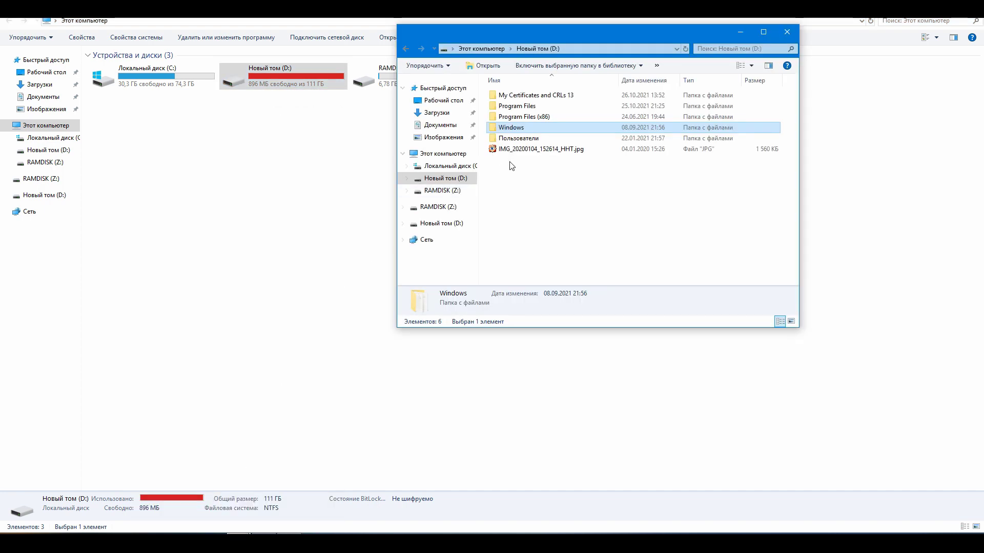
{"action": "left_click_drag", "start_coordinate": [555, 42], "coordinate": [490, 150]}
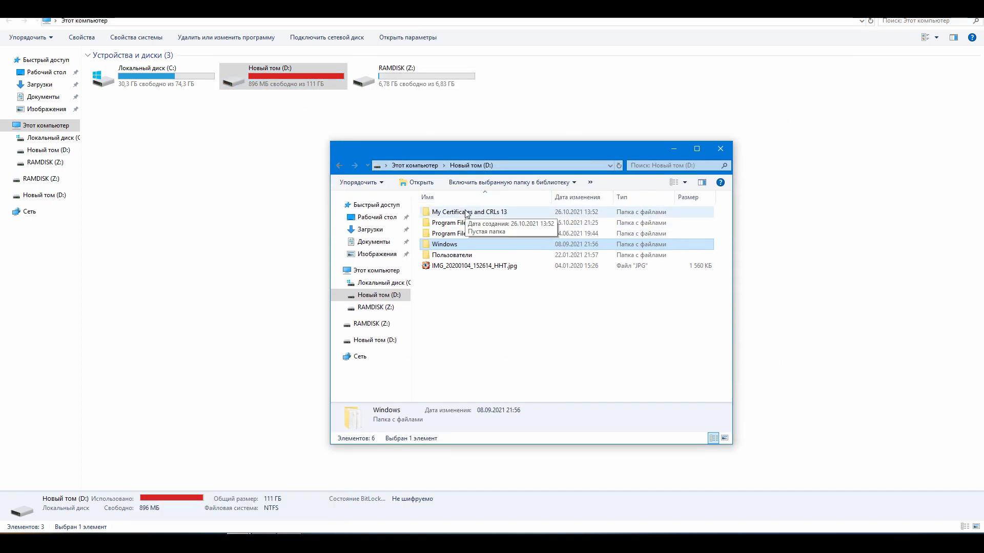
{"action": "left_click", "coordinate": [461, 225]}
{"action": "right_click", "coordinate": [461, 225]}
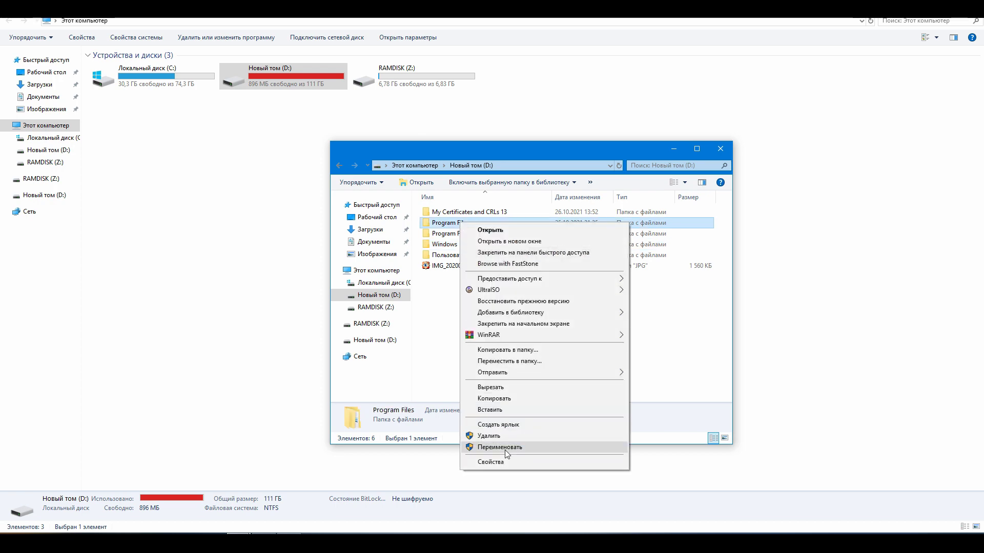
{"action": "left_click", "coordinate": [503, 465]}
{"action": "left_click", "coordinate": [640, 230]}
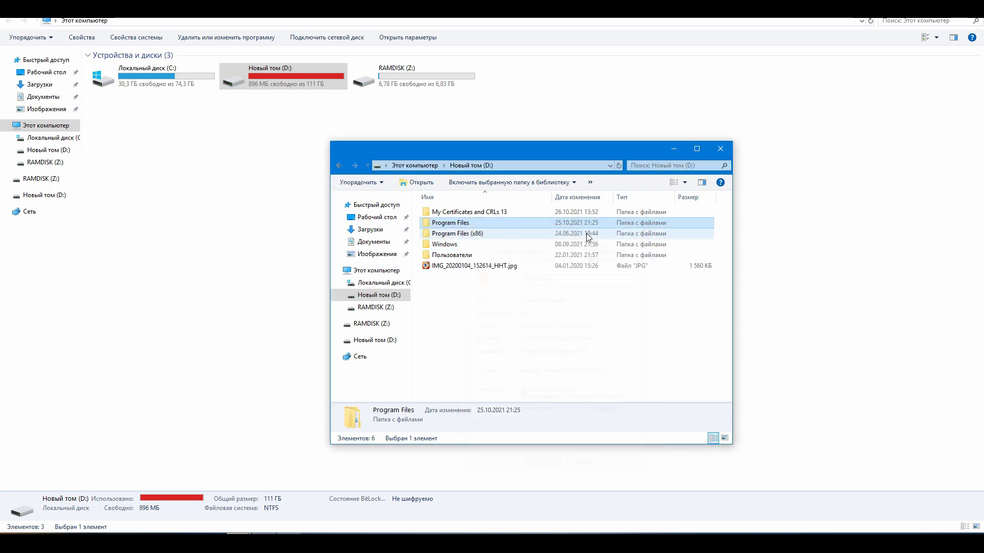
- Open Program Files on drive D: and check the size of the Epic Games folder in its properties
{"action": "double_click", "coordinate": [447, 223]}
{"action": "left_click", "coordinate": [447, 235]}
{"action": "right_click", "coordinate": [447, 235]}
{"action": "left_click", "coordinate": [493, 471]}
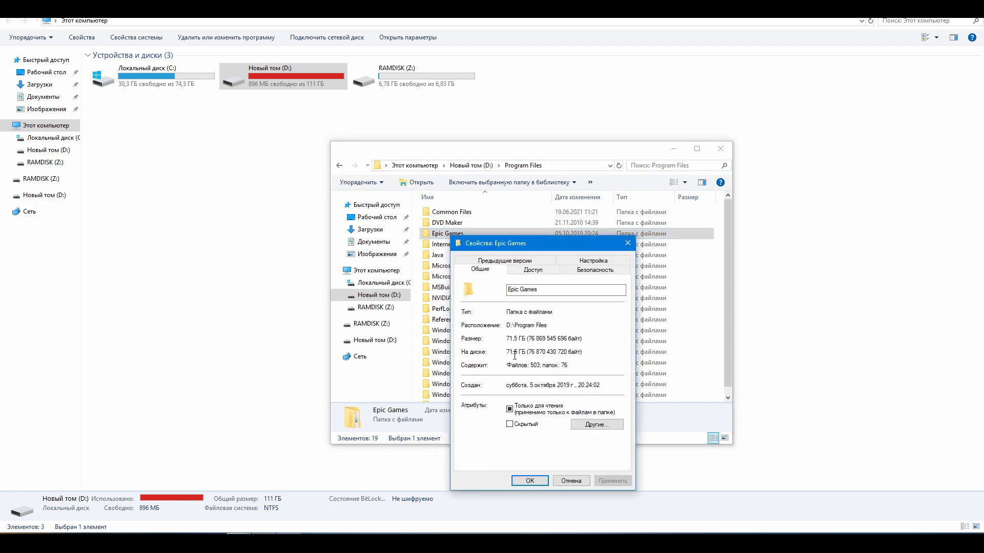
{"action": "left_click", "coordinate": [571, 480]}
- Look inside the Epic Games folder and its first subfolder, and return to Program Files
{"action": "double_click", "coordinate": [447, 233]}
{"action": "double_click", "coordinate": [451, 213]}
{"action": "key", "text": "BackSpace"}
{"action": "key", "text": "BackSpace"}
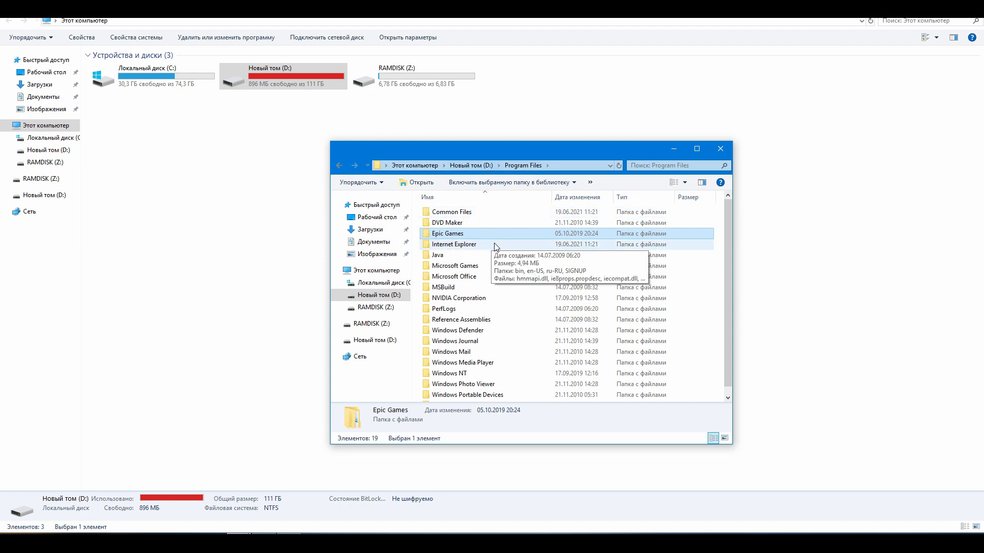
- Switch to CrystalDiskInfo and arrange its window beside the folder window to examine the health of the TEAM T253LE120G drive
{"action": "left_click", "coordinate": [256, 530]}
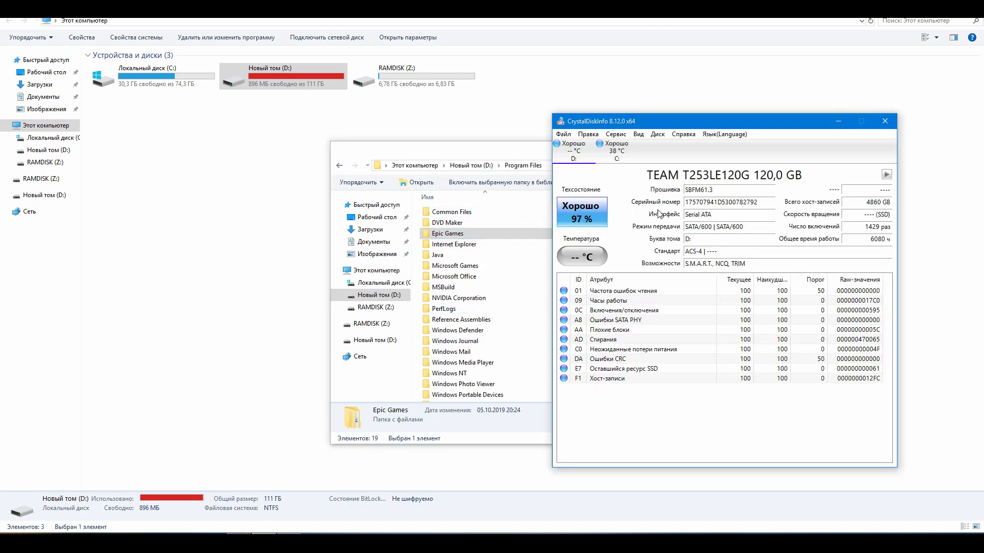
{"action": "left_click_drag", "start_coordinate": [513, 149], "coordinate": [292, 147]}
{"action": "left_click", "coordinate": [503, 150]}
{"action": "left_click_drag", "start_coordinate": [674, 117], "coordinate": [532, 113]}
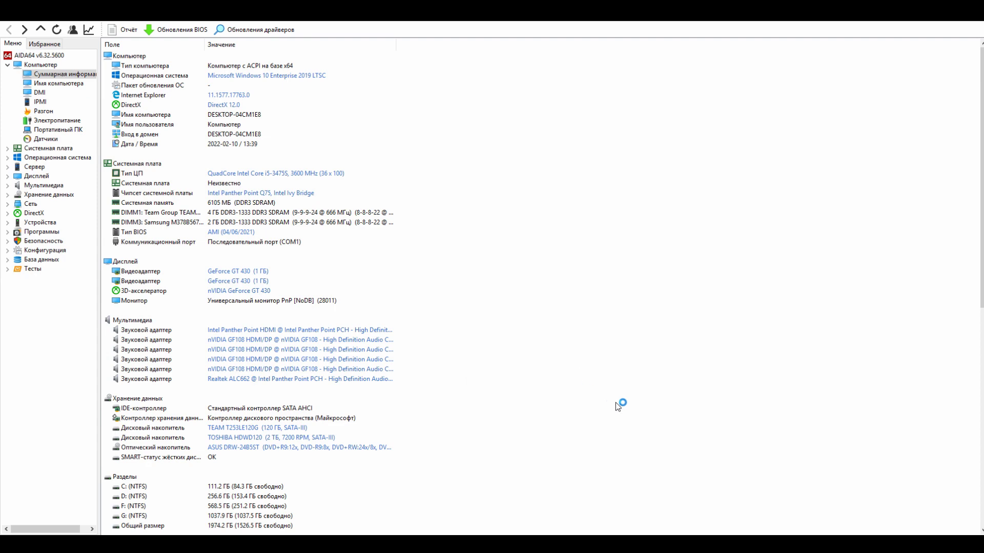
- Review the AIDA64 computer summary down to the DMI motherboard entry, and open the sensor readings
{"action": "scroll", "coordinate": [615, 404], "scroll_direction": "down", "scroll_amount": 11}
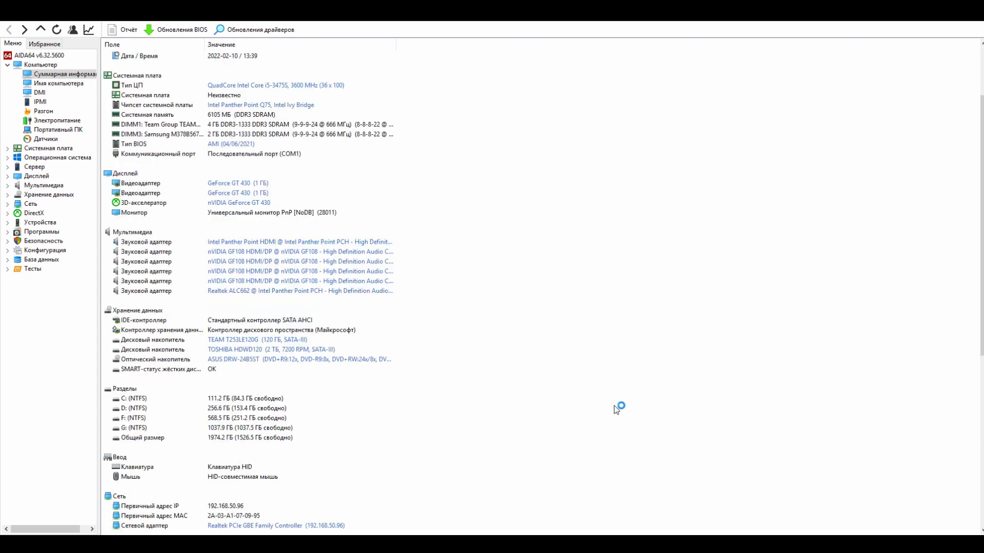
{"action": "scroll", "coordinate": [615, 408], "scroll_direction": "down", "scroll_amount": 3}
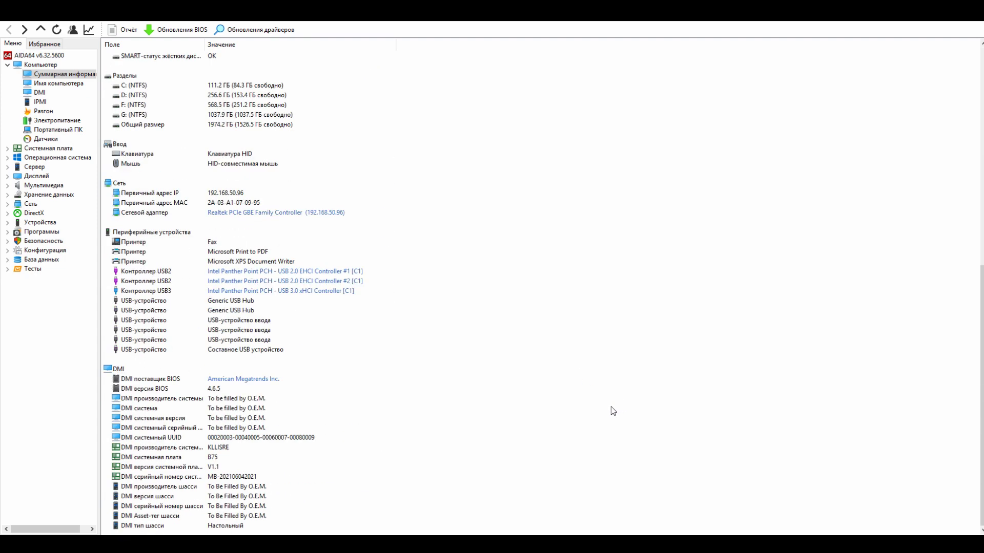
{"action": "left_click", "coordinate": [208, 457]}
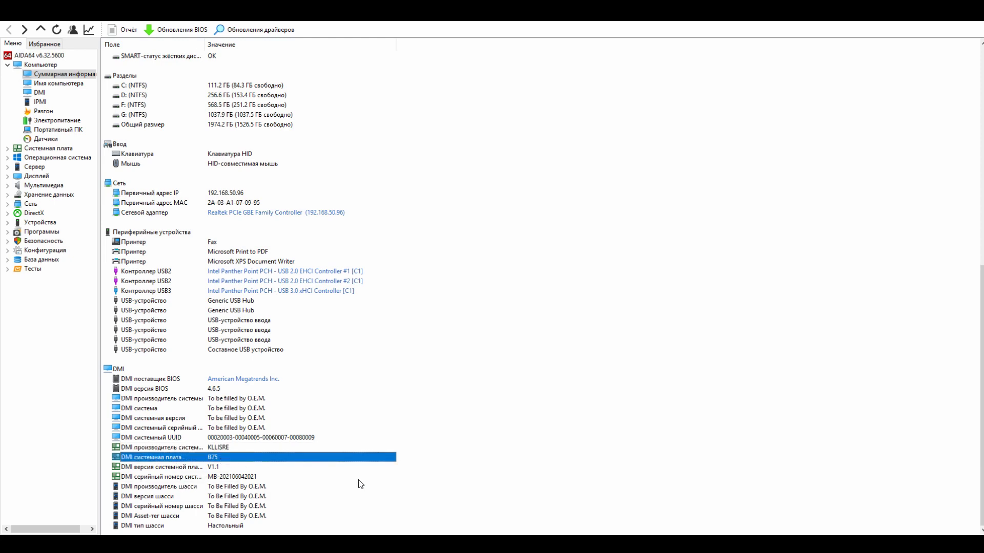
{"action": "scroll", "coordinate": [419, 433], "scroll_direction": "up", "scroll_amount": 4}
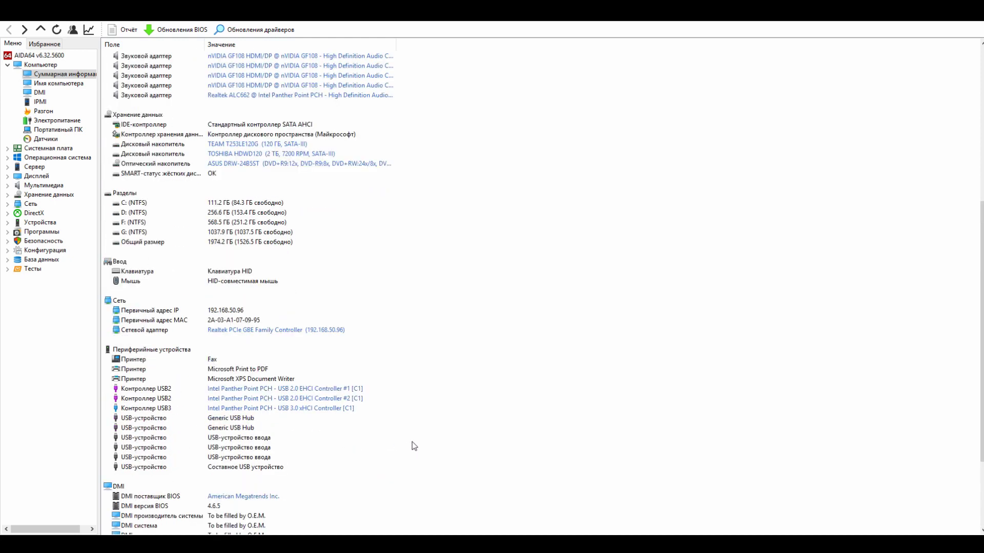
{"action": "scroll", "coordinate": [413, 443], "scroll_direction": "up", "scroll_amount": 10}
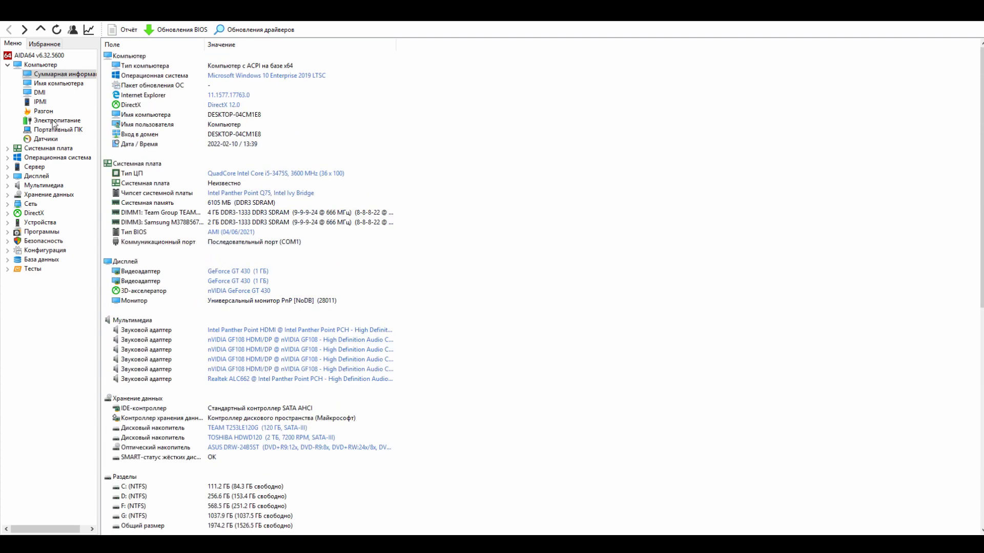
{"action": "left_click", "coordinate": [53, 139]}
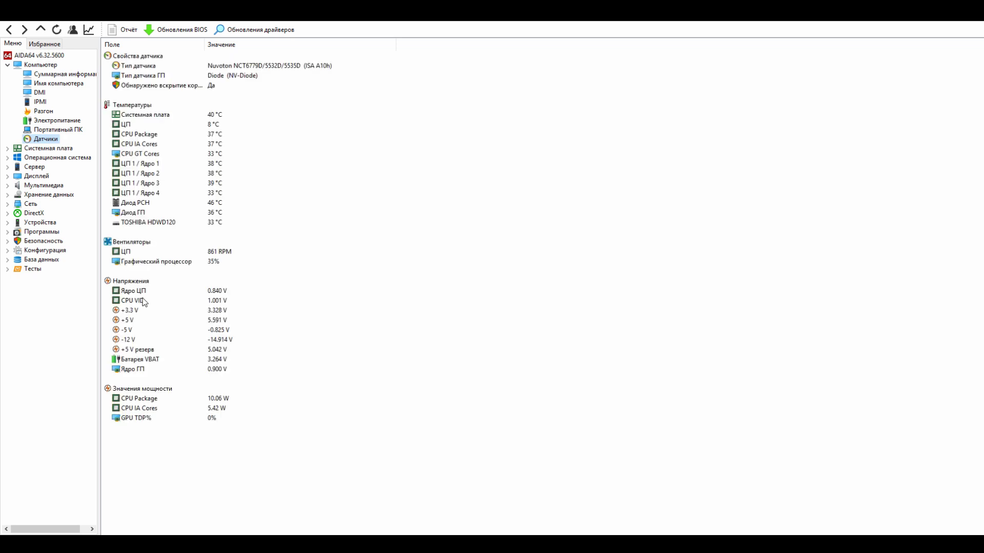
- Open the System Stability Test and leave only the CPU curve shown in the temperature graph
{"action": "left_click", "coordinate": [125, 21]}
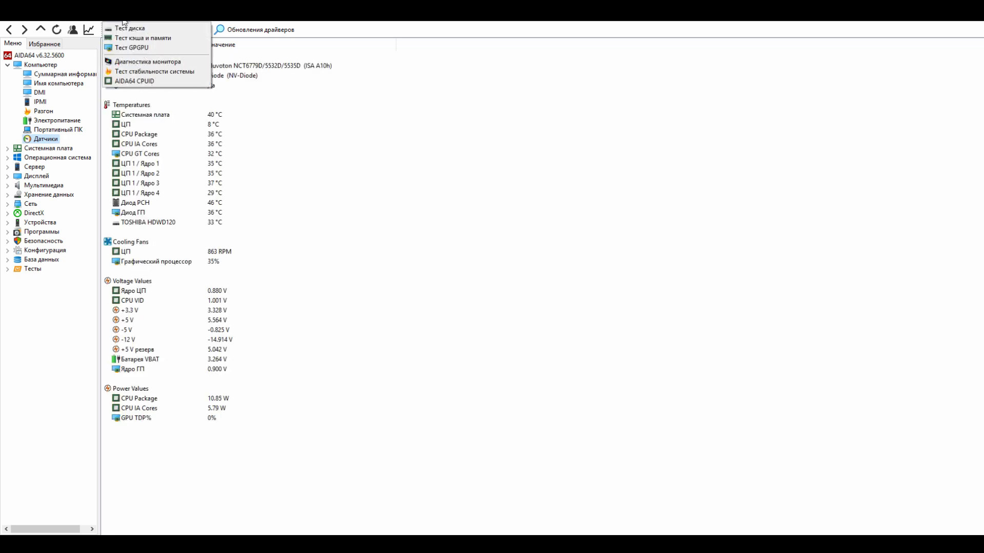
{"action": "left_click", "coordinate": [140, 71]}
{"action": "left_click", "coordinate": [448, 227]}
{"action": "left_click", "coordinate": [495, 226]}
{"action": "left_click", "coordinate": [540, 226]}
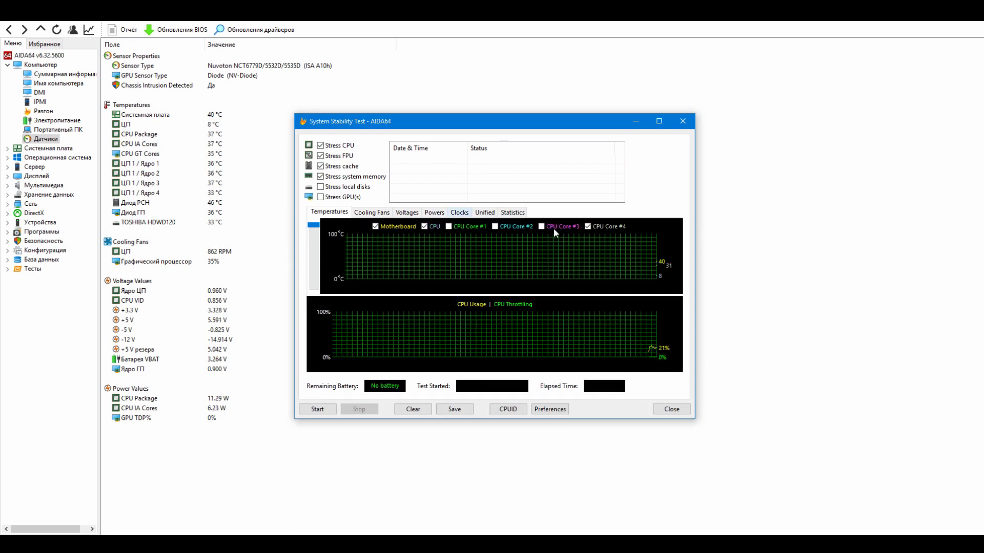
{"action": "left_click", "coordinate": [587, 227]}
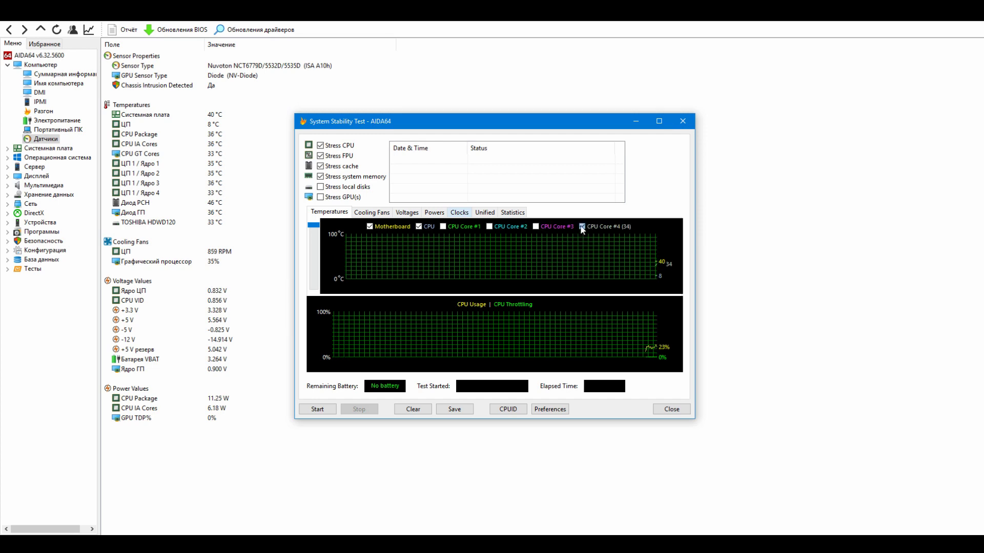
{"action": "left_click", "coordinate": [404, 226]}
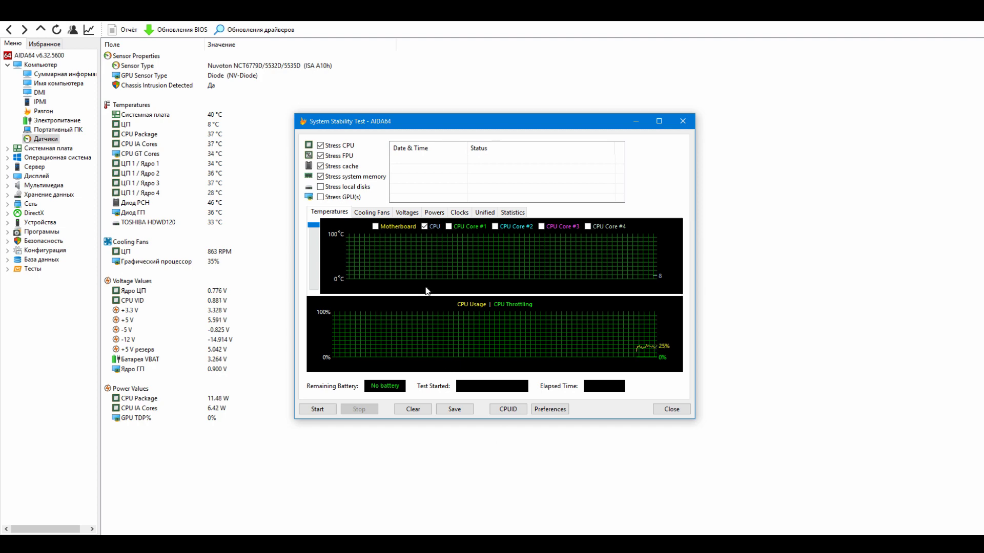
- Run the stability test with CPU, FPU, cache and system memory stress, stop it and close its window
{"action": "left_click", "coordinate": [317, 409]}
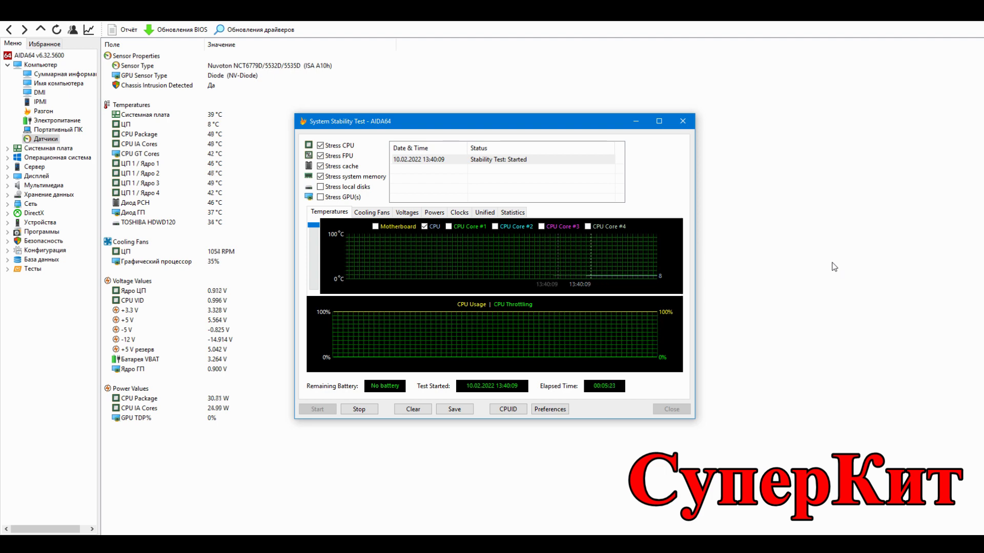
{"action": "left_click", "coordinate": [359, 409]}
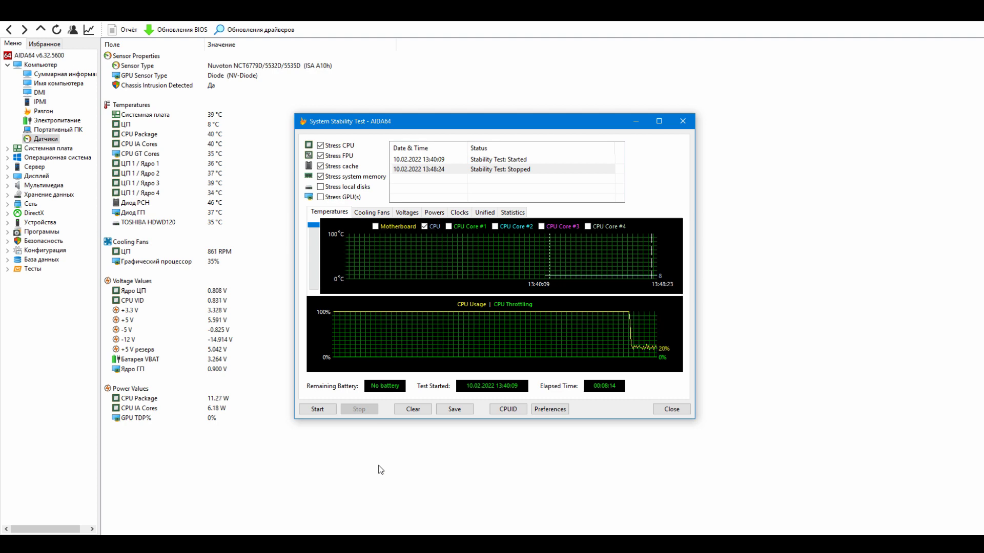
{"action": "key", "text": "Escape"}
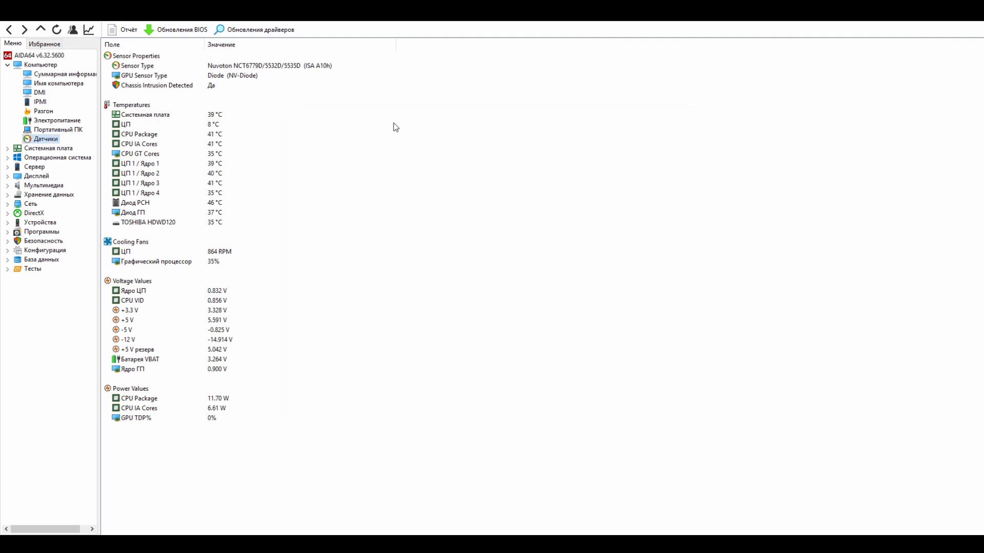
- Run the GPGPU and Cache & Memory benchmarks, and open the AIDA64 CPUID processor information
{"action": "left_click", "coordinate": [119, 20]}
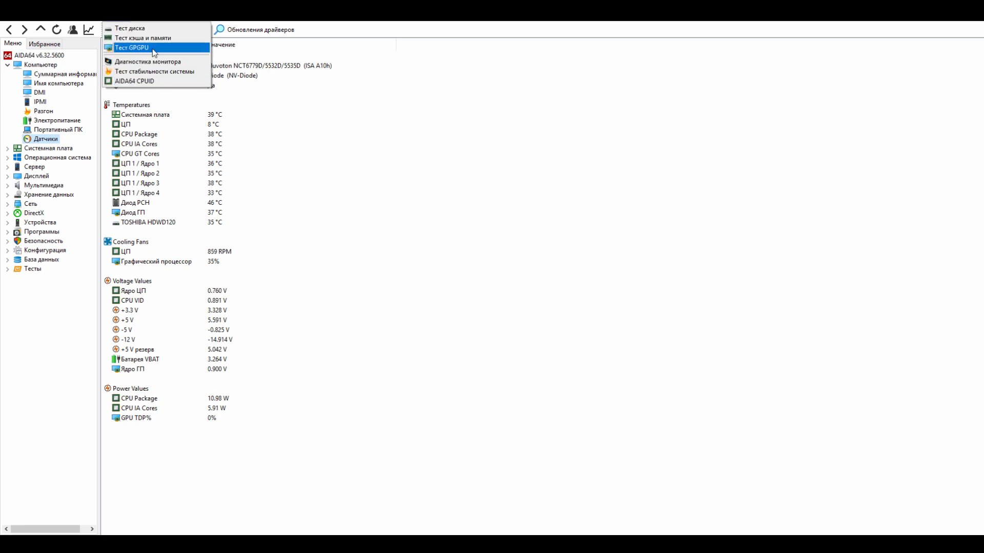
{"action": "left_click", "coordinate": [153, 49]}
{"action": "key", "text": "alt+b"}
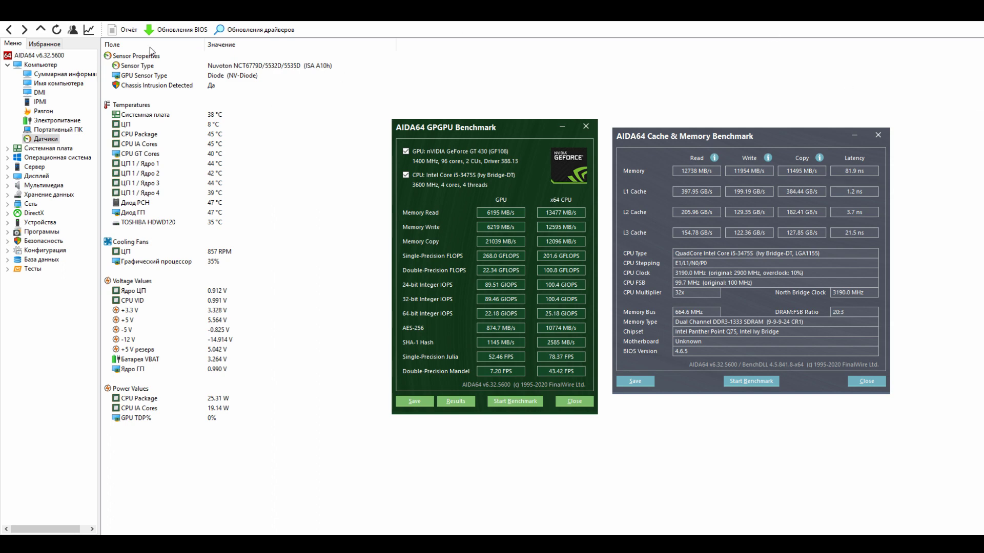
{"action": "left_click", "coordinate": [113, 16]}
{"action": "left_click", "coordinate": [133, 81]}
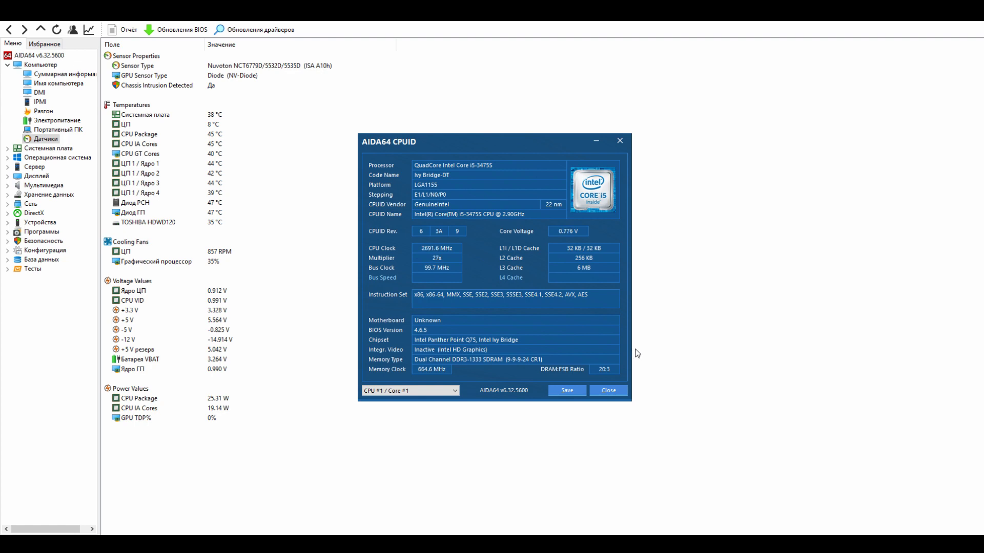
- Run the memory read, memory write and CPU Queen benchmarks to compare the processor with the reference systems
{"action": "left_click", "coordinate": [33, 268]}
{"action": "double_click", "coordinate": [120, 63]}
{"action": "left_click", "coordinate": [122, 32]}
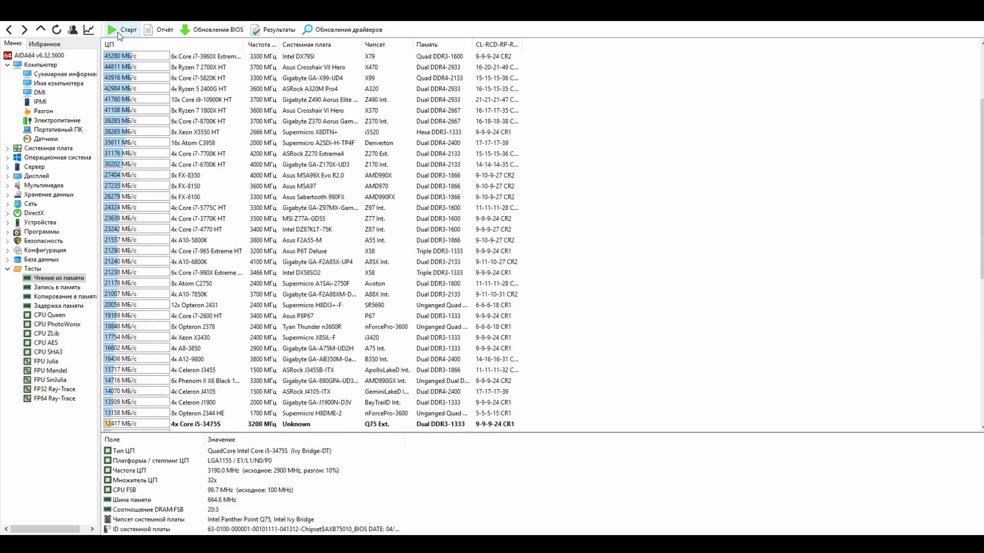
{"action": "left_click", "coordinate": [51, 287]}
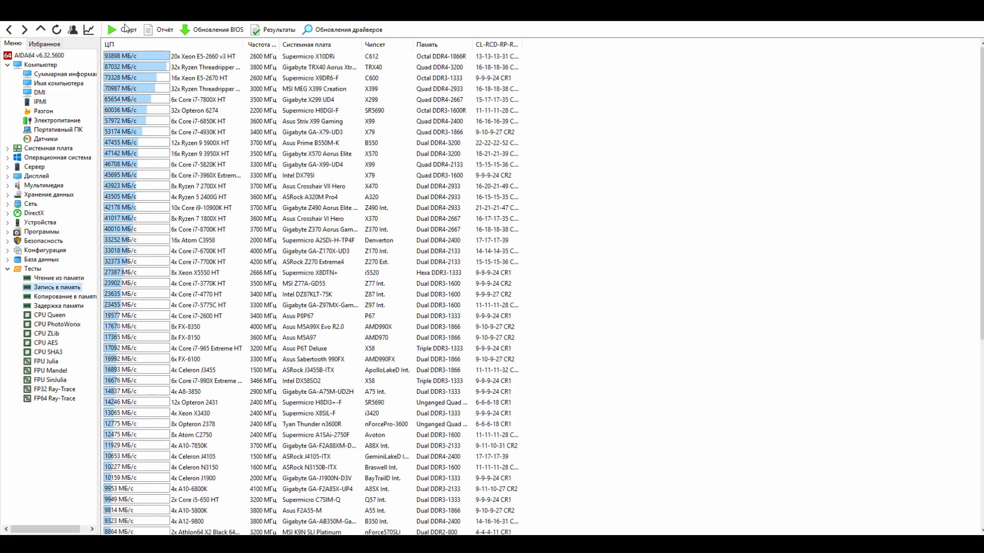
{"action": "left_click", "coordinate": [125, 30]}
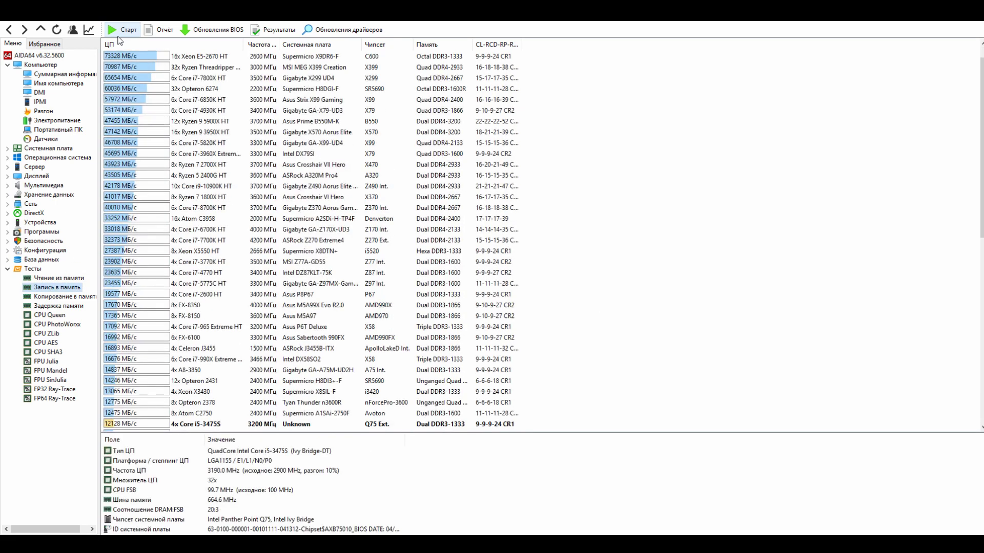
{"action": "left_click", "coordinate": [54, 316]}
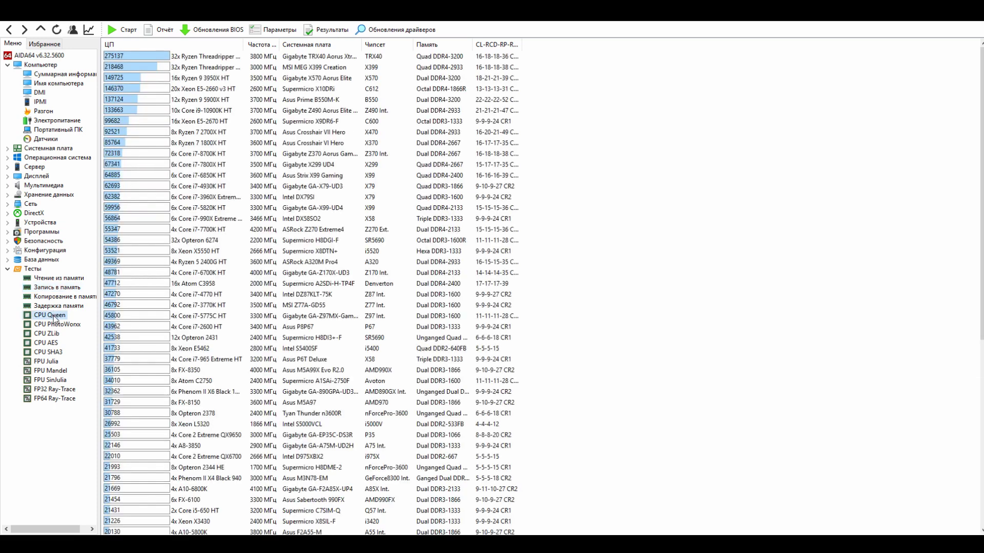
{"action": "left_click", "coordinate": [112, 31]}
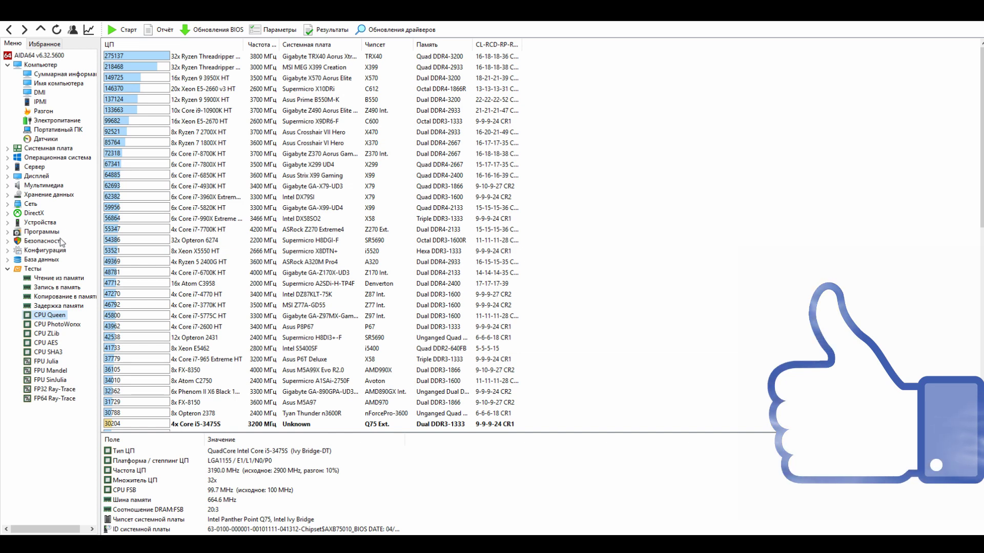
- Examine the motherboard section's CPU, CPUID, memory, BIOS and SPD pages, widening the value column for the memory module details
{"action": "left_click", "coordinate": [48, 148]}
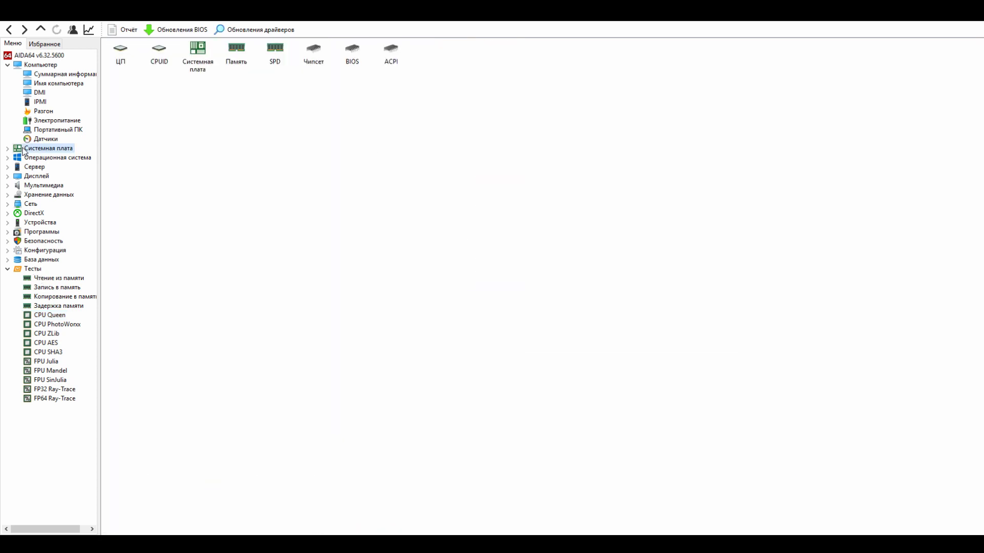
{"action": "double_click", "coordinate": [127, 58]}
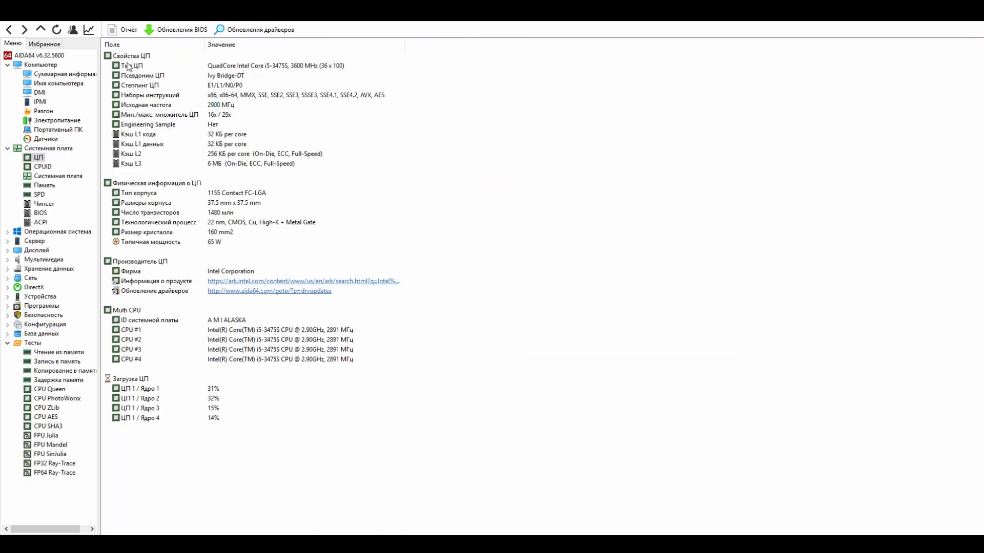
{"action": "left_click", "coordinate": [49, 169]}
{"action": "left_click", "coordinate": [51, 189]}
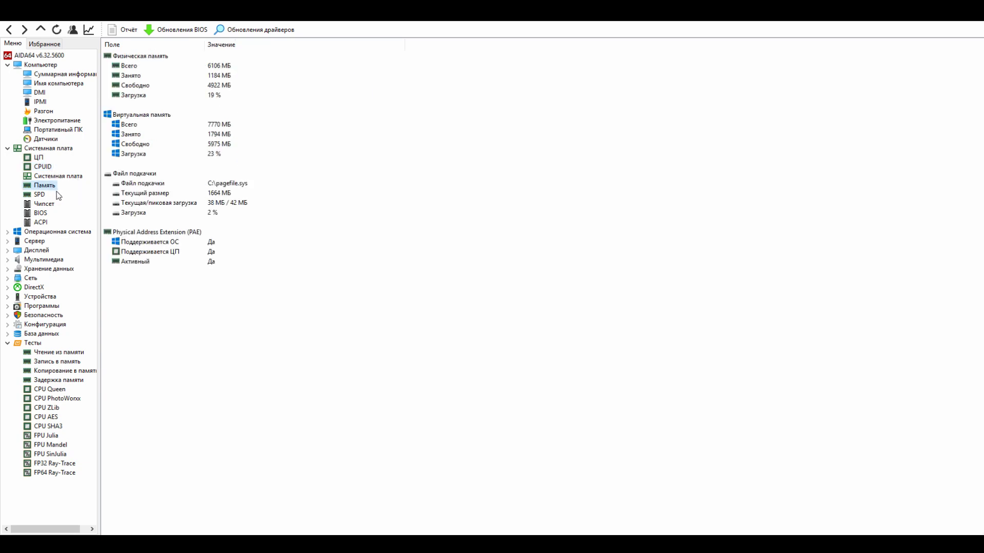
{"action": "left_click", "coordinate": [47, 213]}
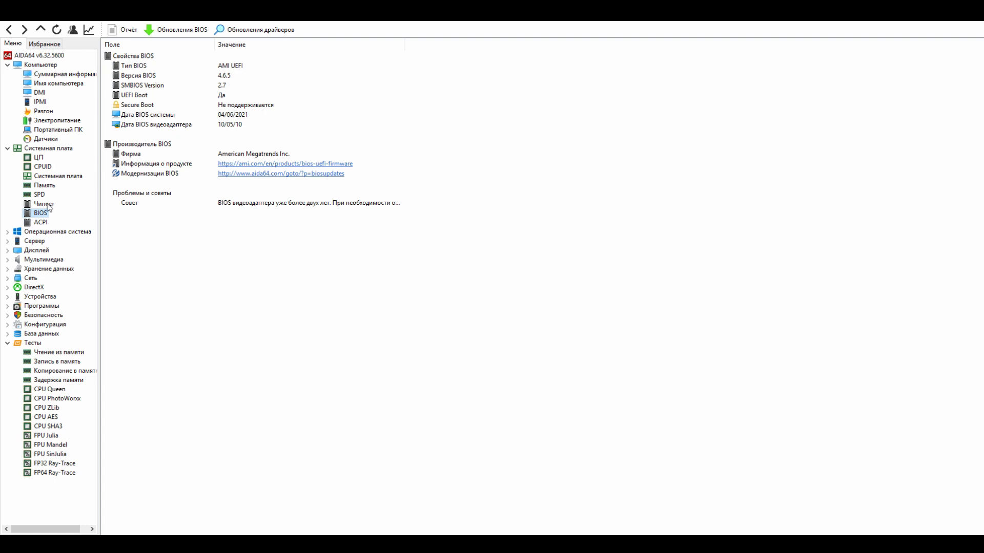
{"action": "left_click", "coordinate": [47, 195]}
{"action": "left_click_drag", "start_coordinate": [407, 88], "coordinate": [504, 88]}
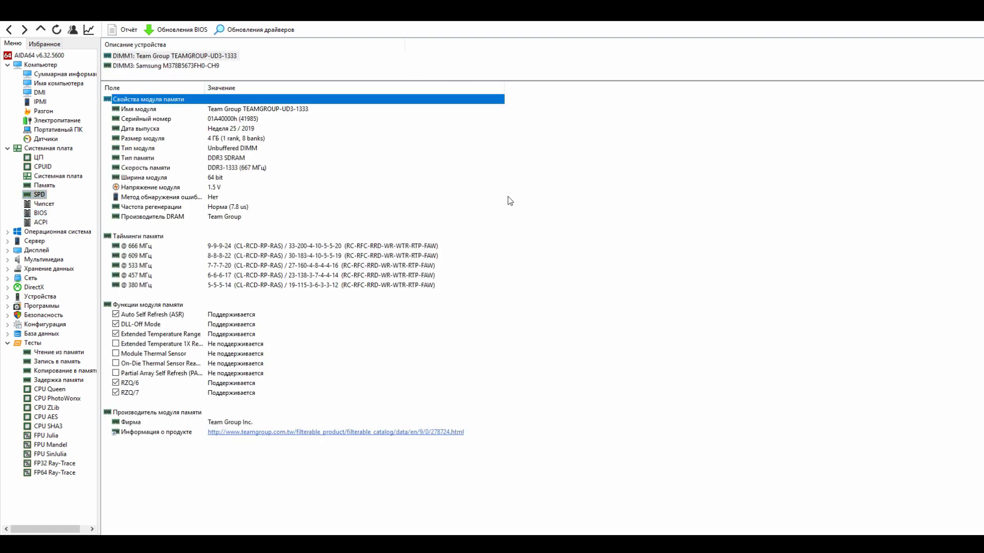